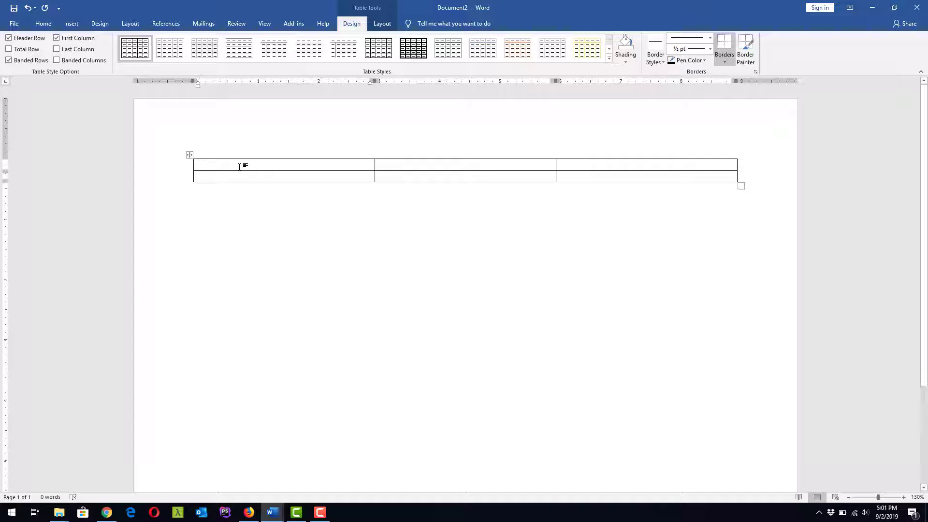
Insert the picture cavern.jpg from the Photos folder into the first cell of the table's upper row
{"action": "left_click", "coordinate": [240, 167]}
{"action": "left_click", "coordinate": [73, 24]}
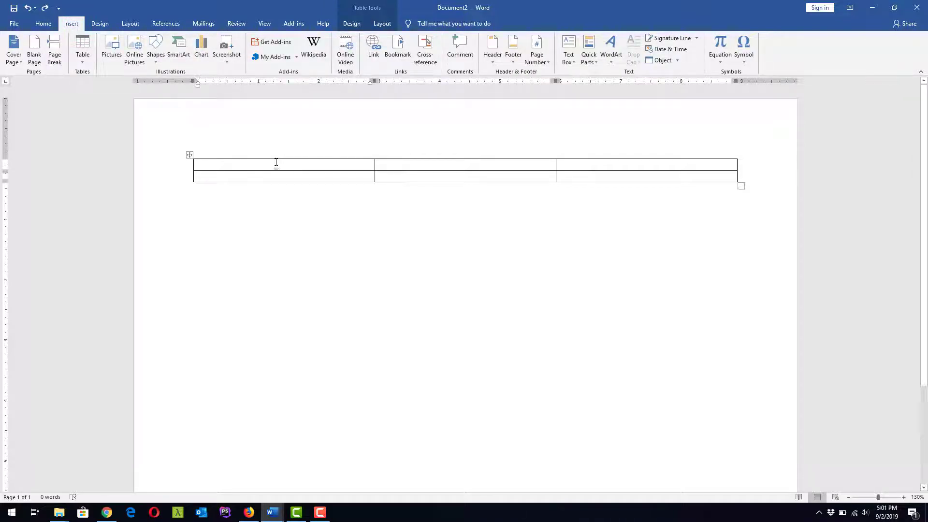
{"action": "left_click", "coordinate": [110, 47]}
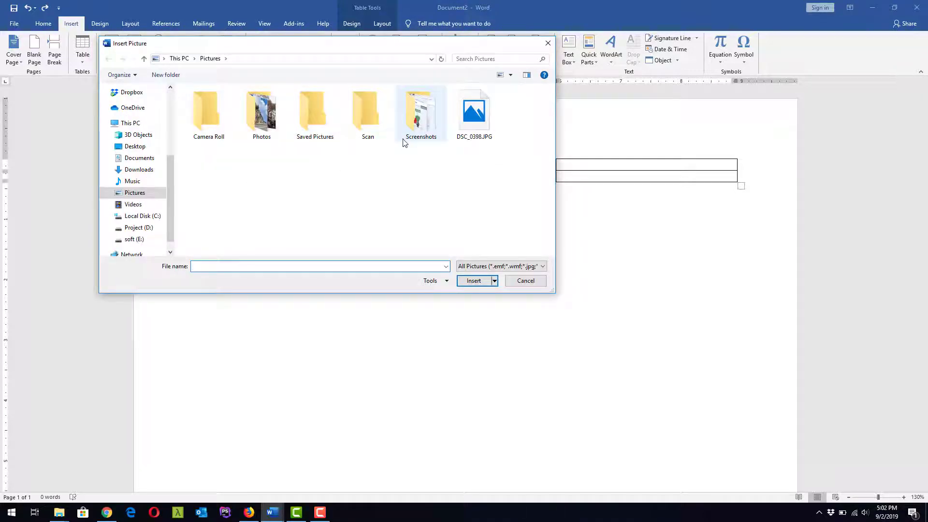
{"action": "left_click", "coordinate": [254, 112]}
{"action": "double_click", "coordinate": [254, 112]}
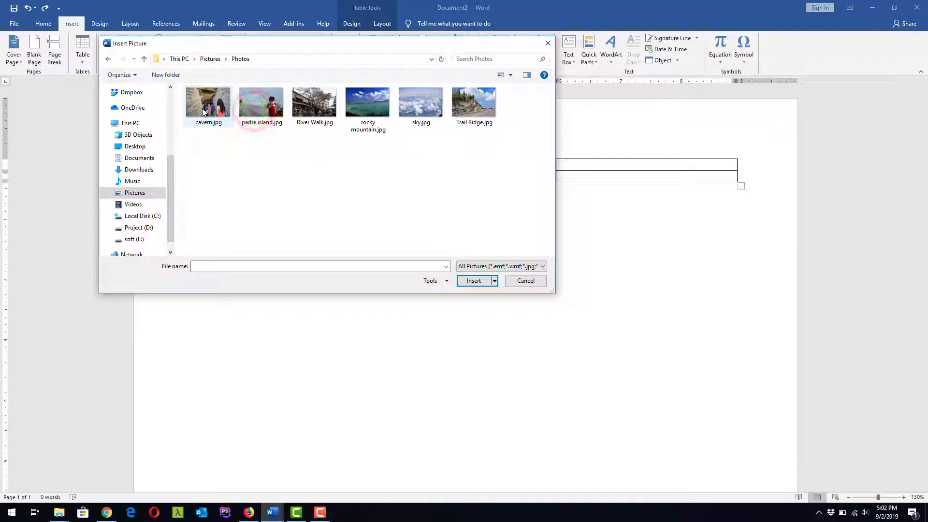
{"action": "double_click", "coordinate": [202, 108]}
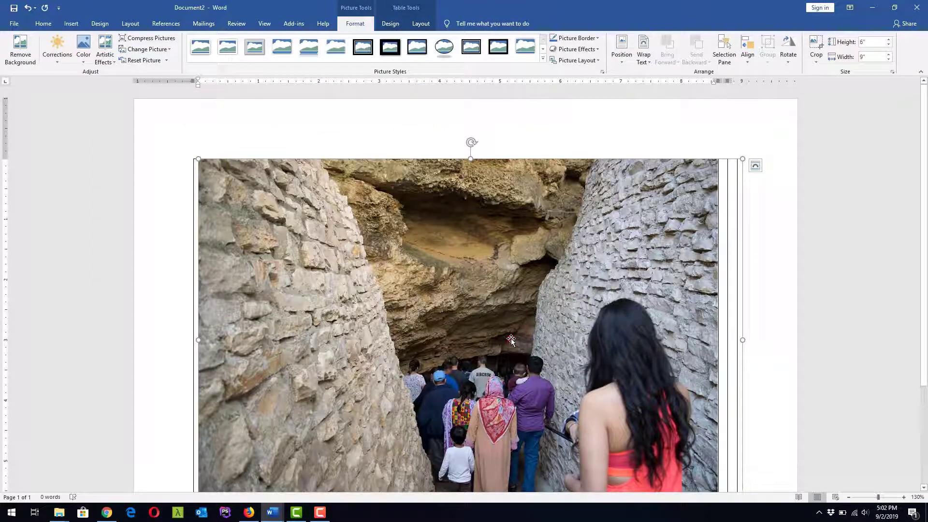
Set the cavern picture's height to 1.8" and add the caption "Cavern" on a new line below it
{"action": "left_click", "coordinate": [510, 336]}
{"action": "left_click", "coordinate": [868, 43]}
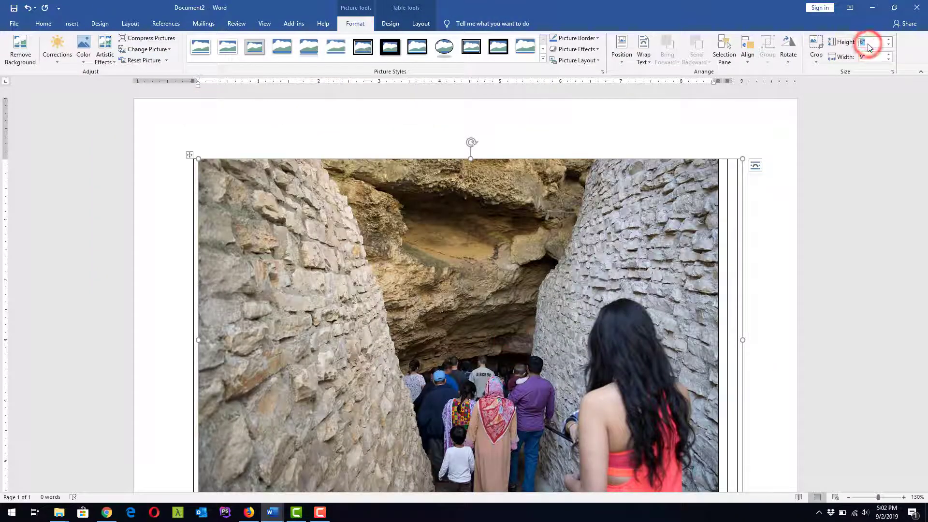
{"action": "type", "text": "1.8"}
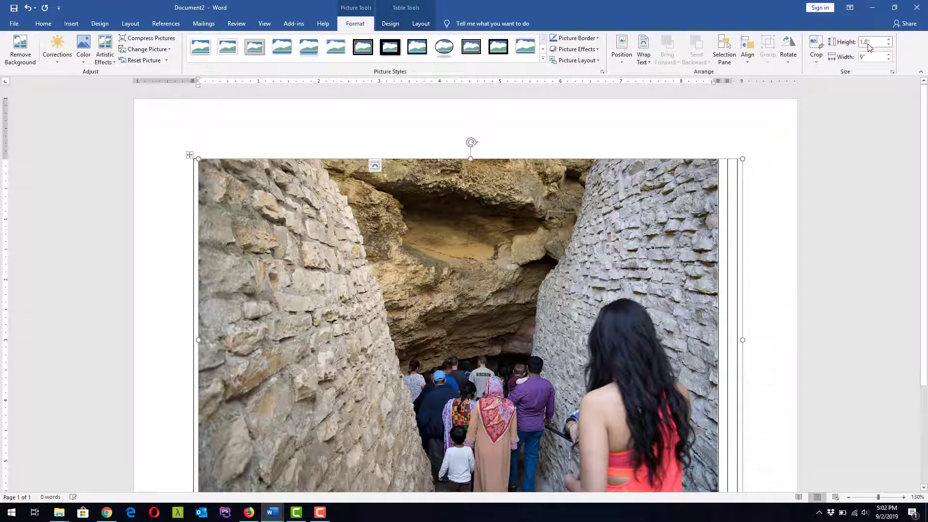
{"action": "key", "text": "Return"}
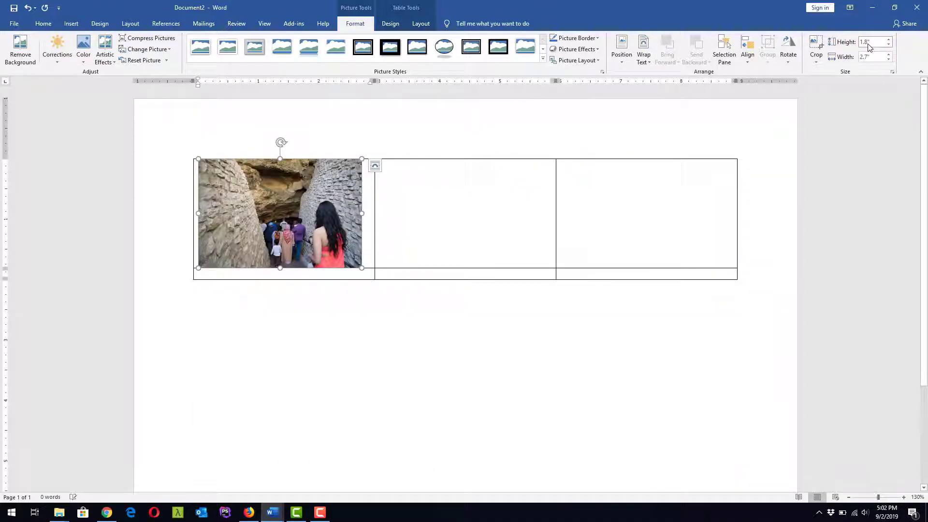
{"action": "left_click", "coordinate": [369, 241]}
{"action": "key", "text": "Return"}
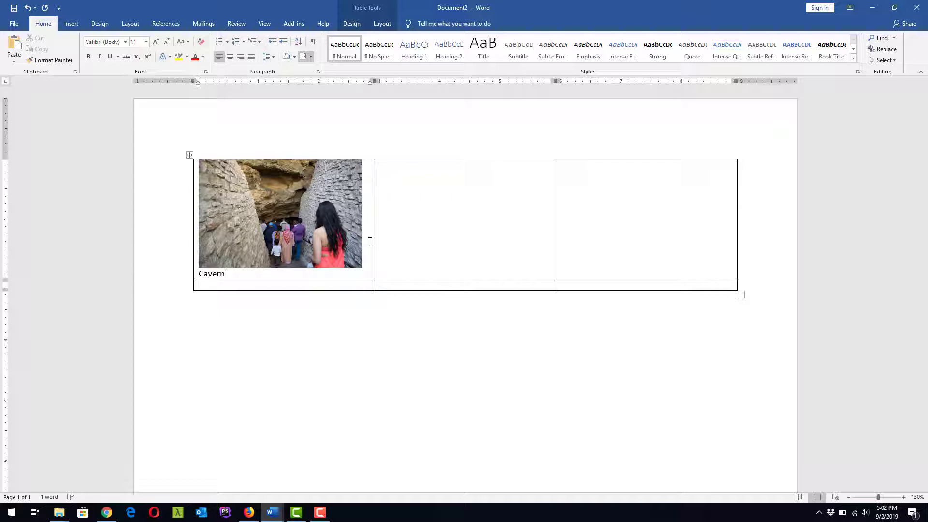
Insert the picture padre island.jpg into the middle cell of the table's upper row
{"action": "left_click", "coordinate": [422, 225]}
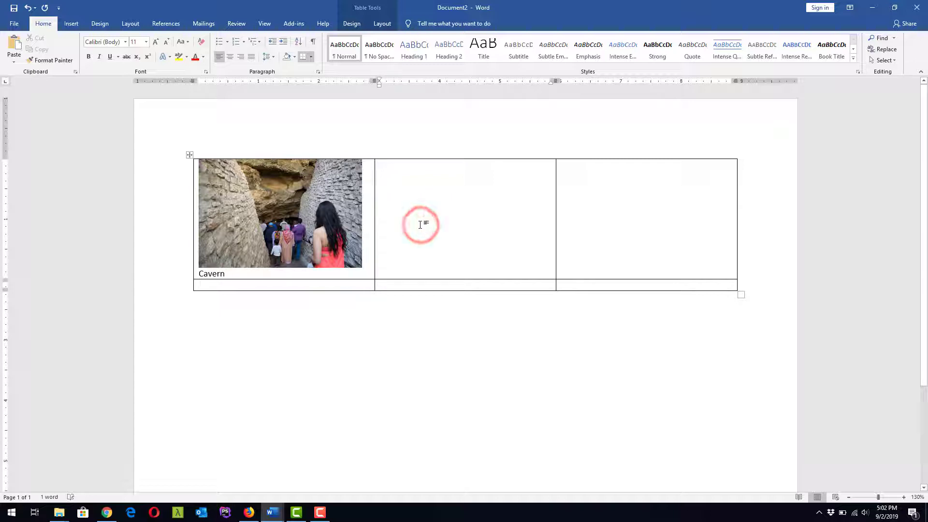
{"action": "left_click", "coordinate": [75, 24]}
{"action": "left_click", "coordinate": [111, 46]}
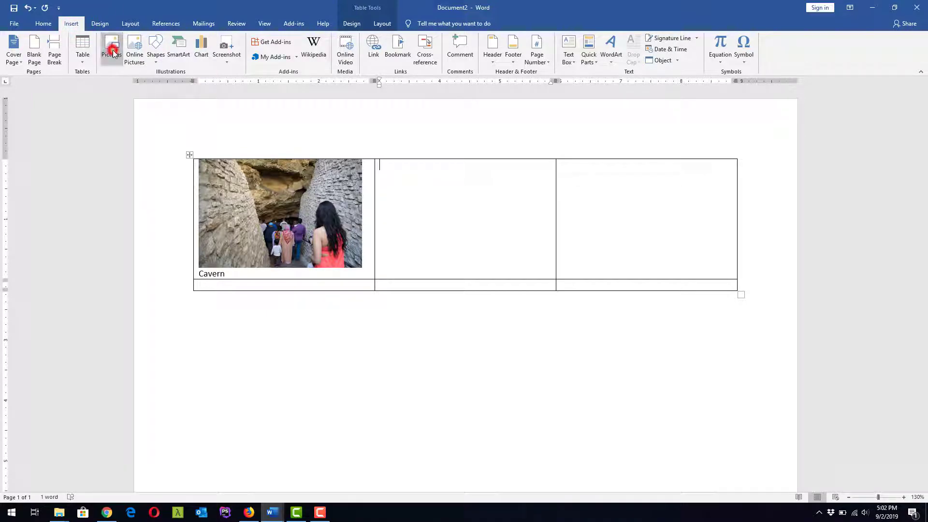
{"action": "double_click", "coordinate": [268, 115]}
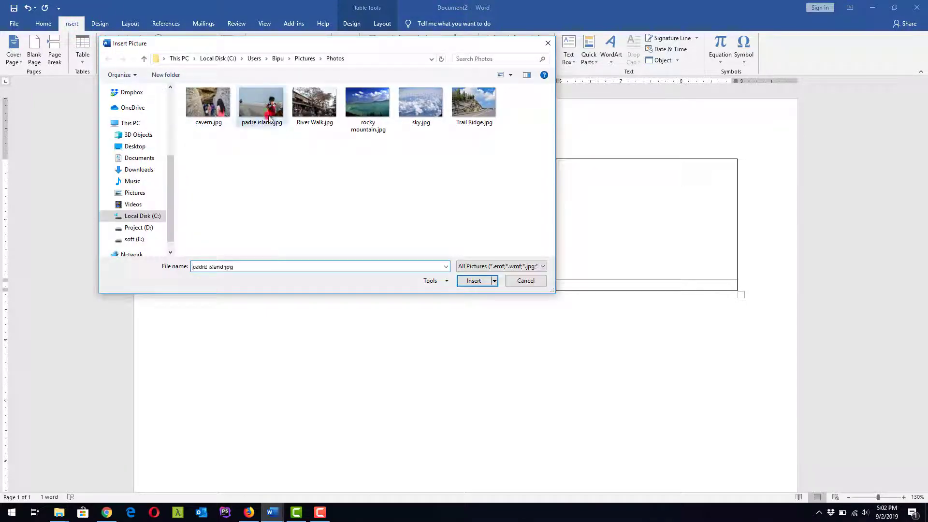
Set the beach picture's height to 1.8" and add the caption "Padre Island" on a new line below it
{"action": "left_click", "coordinate": [554, 360]}
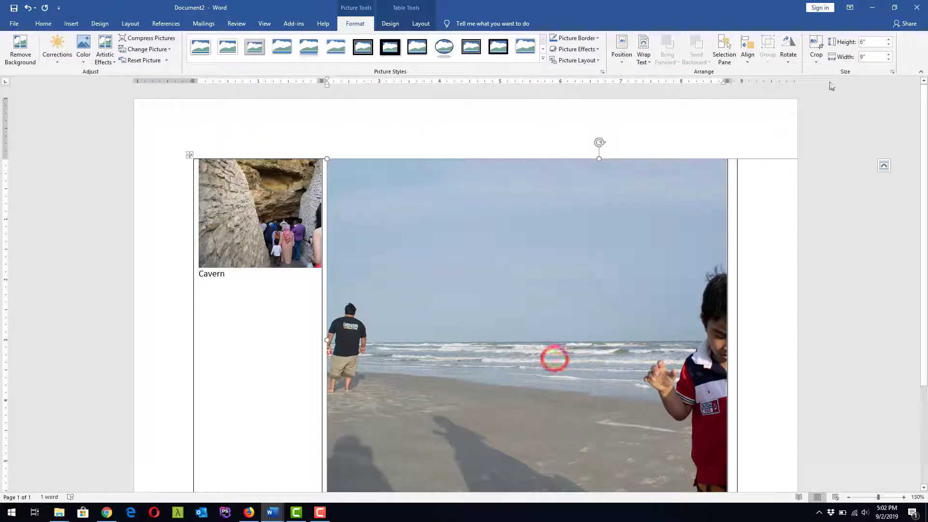
{"action": "left_click", "coordinate": [875, 43]}
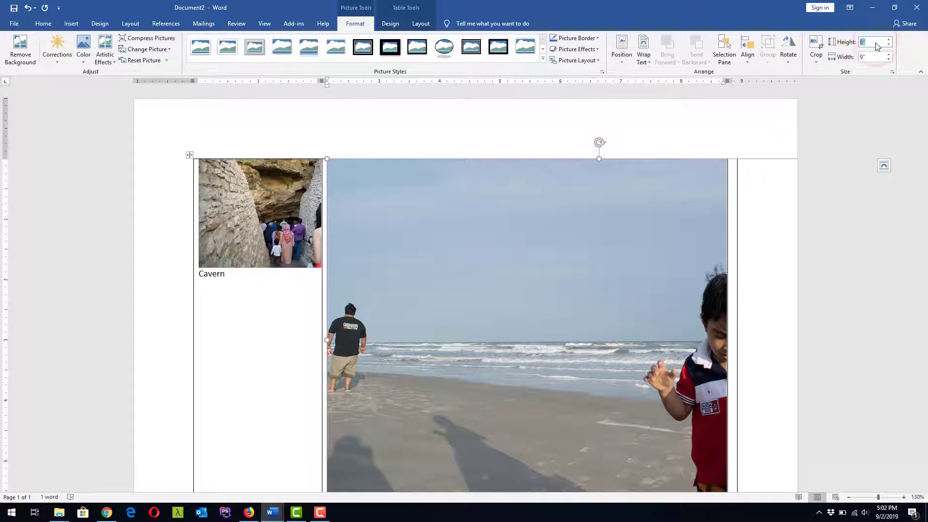
{"action": "type", "text": "1.8"}
{"action": "key", "text": "Return"}
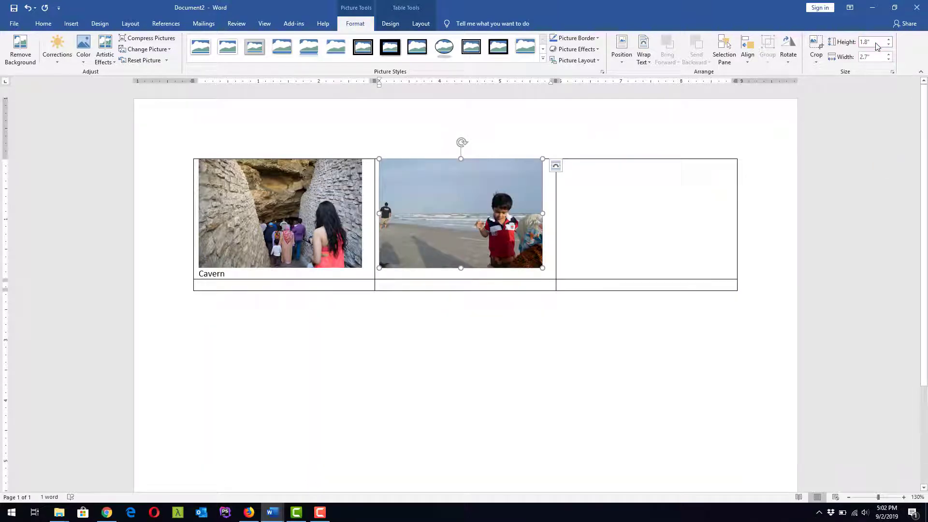
{"action": "left_click", "coordinate": [552, 258]}
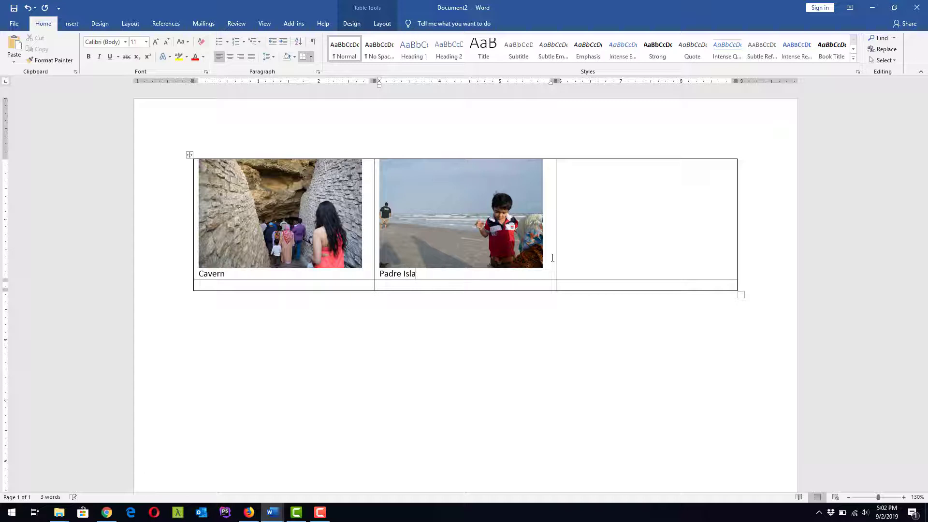
Insert the picture River Walk.jpg into the last cell of the table's upper row
{"action": "left_click", "coordinate": [612, 211]}
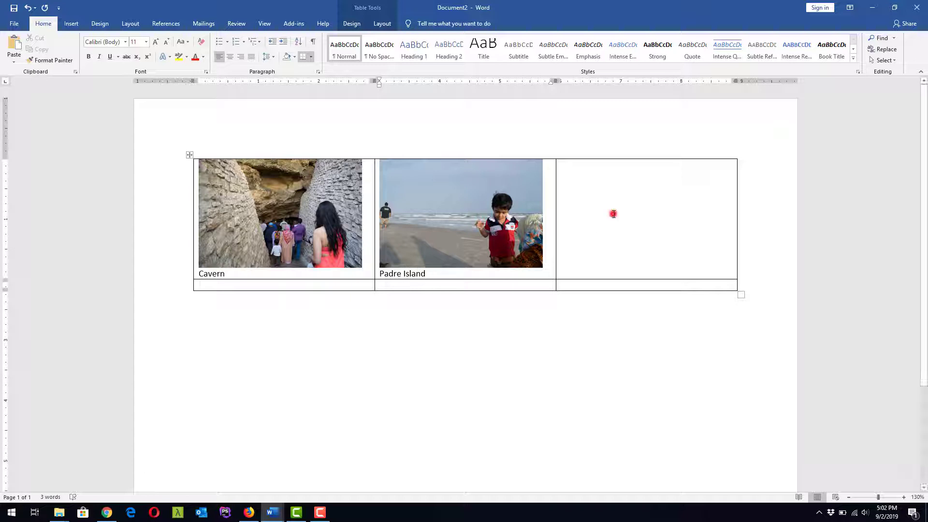
{"action": "left_click", "coordinate": [72, 24]}
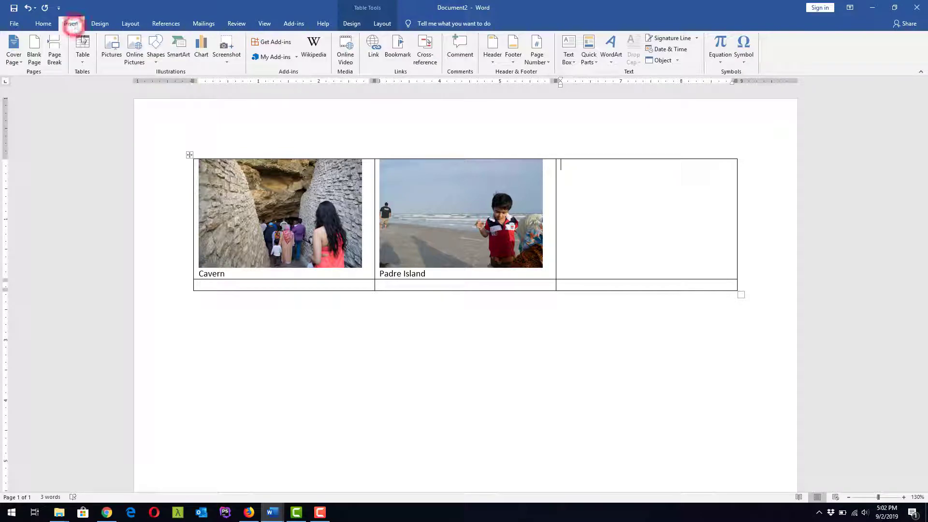
{"action": "left_click", "coordinate": [112, 48]}
{"action": "double_click", "coordinate": [313, 105]}
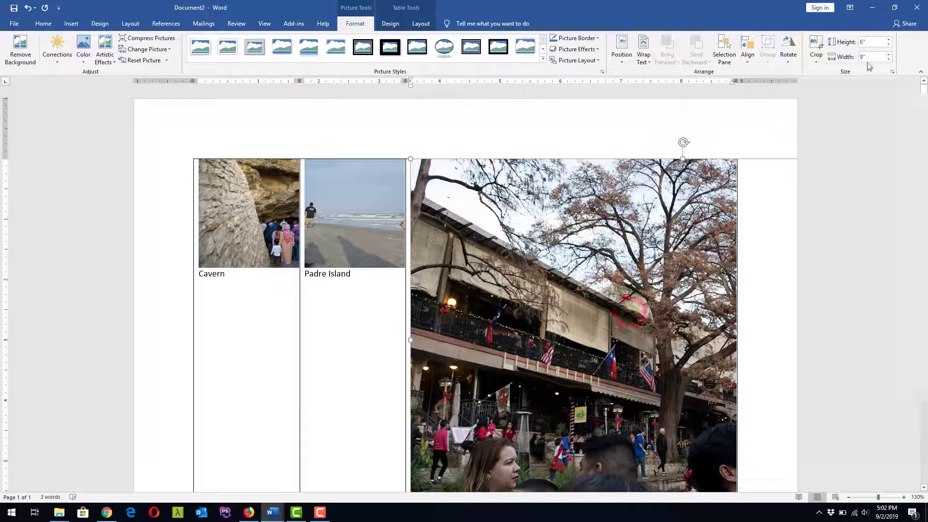
Set the River Walk picture's height to 1.8" and add the caption "River Walk" on a new line below it
{"action": "left_click", "coordinate": [869, 42]}
{"action": "type", "text": "1"}
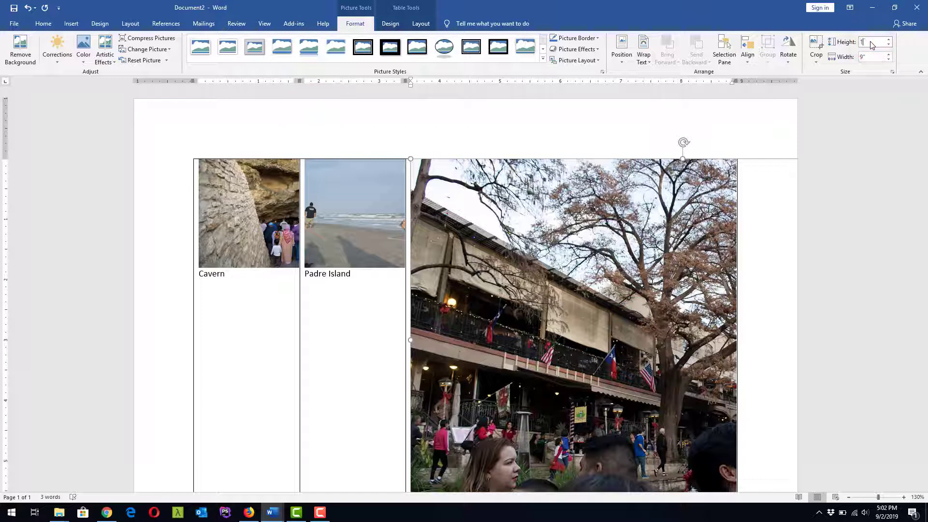
{"action": "type", "text": ".8"}
{"action": "key", "text": "Return"}
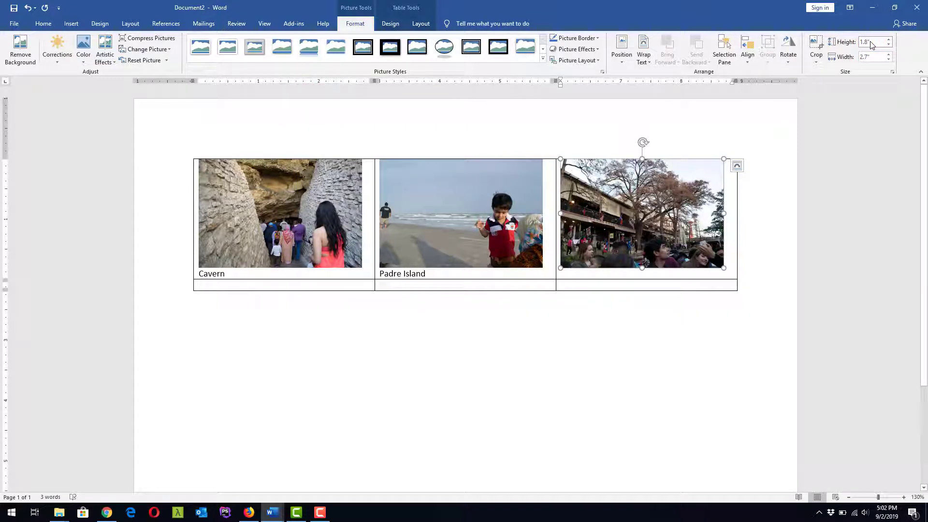
{"action": "left_click", "coordinate": [730, 250]}
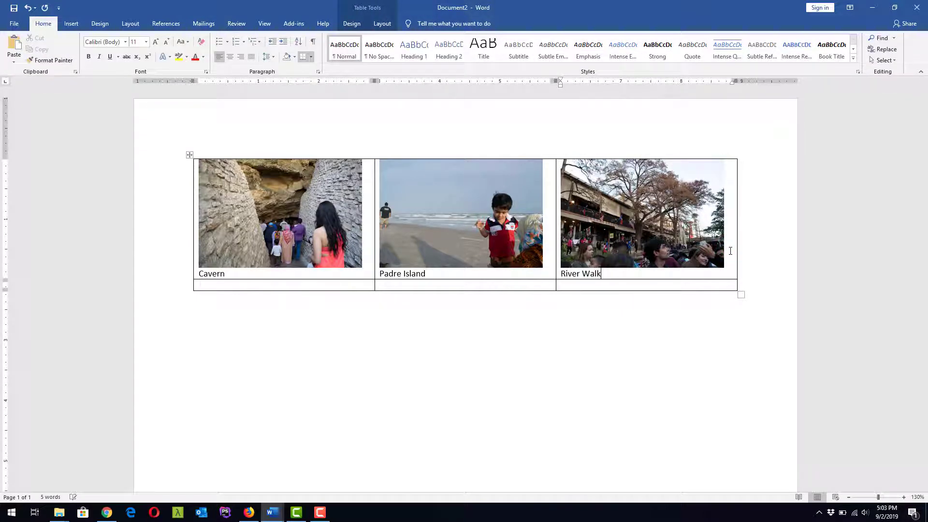
Insert the picture rocky mountain.jpg into the first cell of the table's second row
{"action": "left_click", "coordinate": [339, 285]}
{"action": "left_click", "coordinate": [71, 23]}
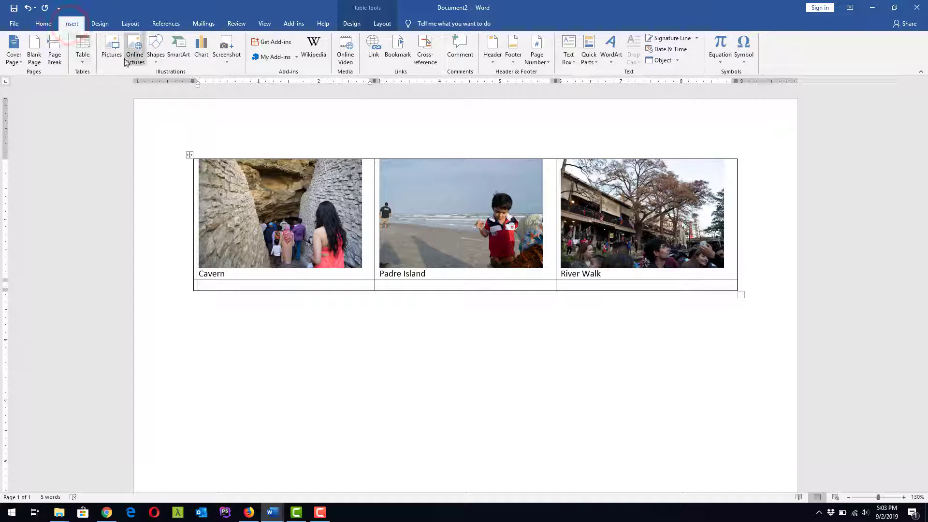
{"action": "left_click", "coordinate": [112, 50]}
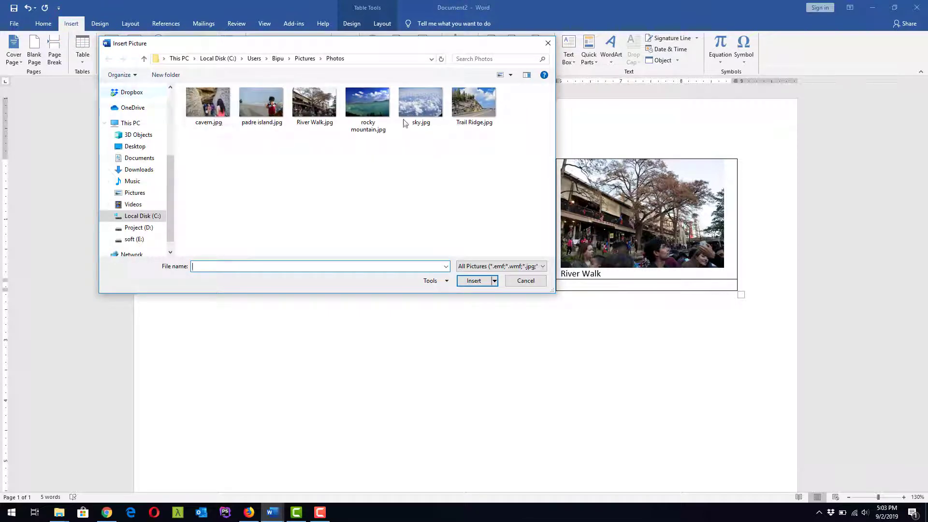
{"action": "double_click", "coordinate": [368, 103]}
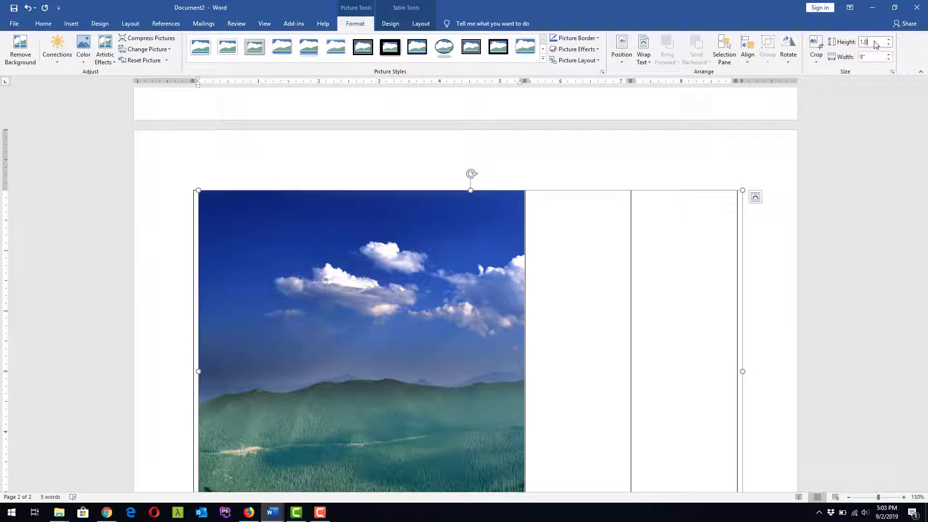
Set the mountain picture's height to 1.8" and add the caption "Rocky Mountain" on a new line below it
{"action": "key", "text": "Return"}
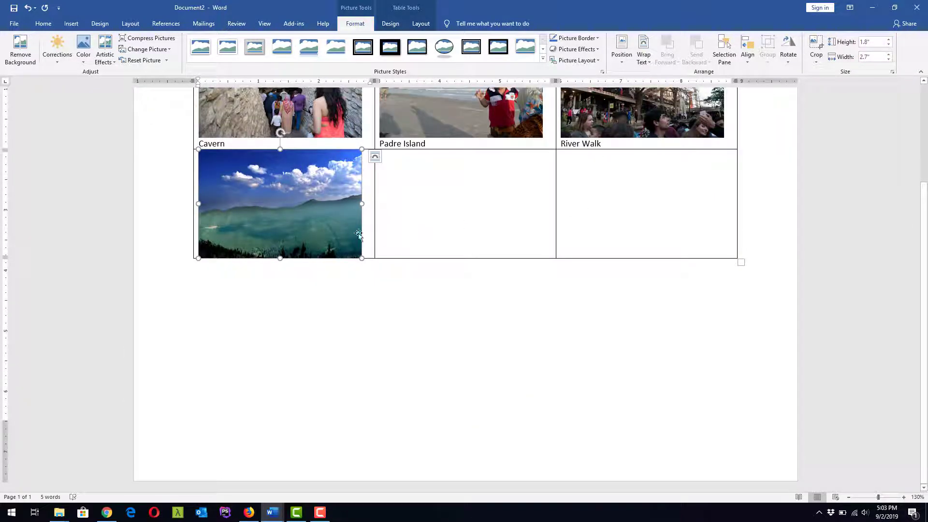
{"action": "left_click", "coordinate": [371, 229]}
{"action": "key", "text": "Return"}
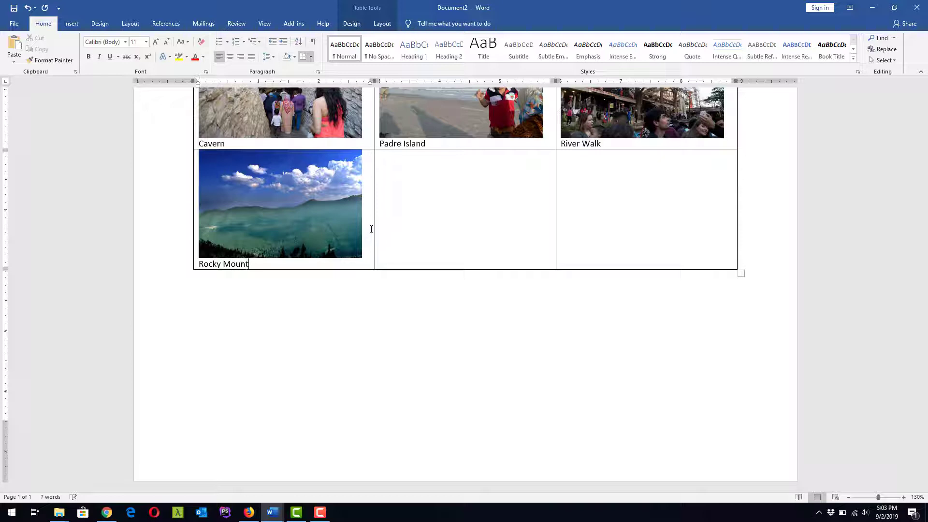
Insert the picture sky.jpg into the middle cell of the table's second row
{"action": "left_click", "coordinate": [429, 195]}
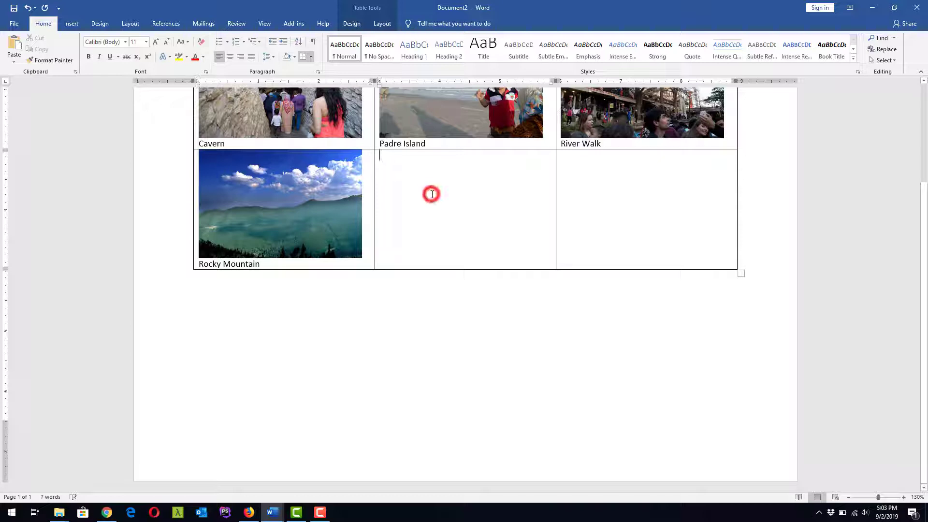
{"action": "left_click", "coordinate": [71, 23]}
{"action": "left_click", "coordinate": [112, 54]}
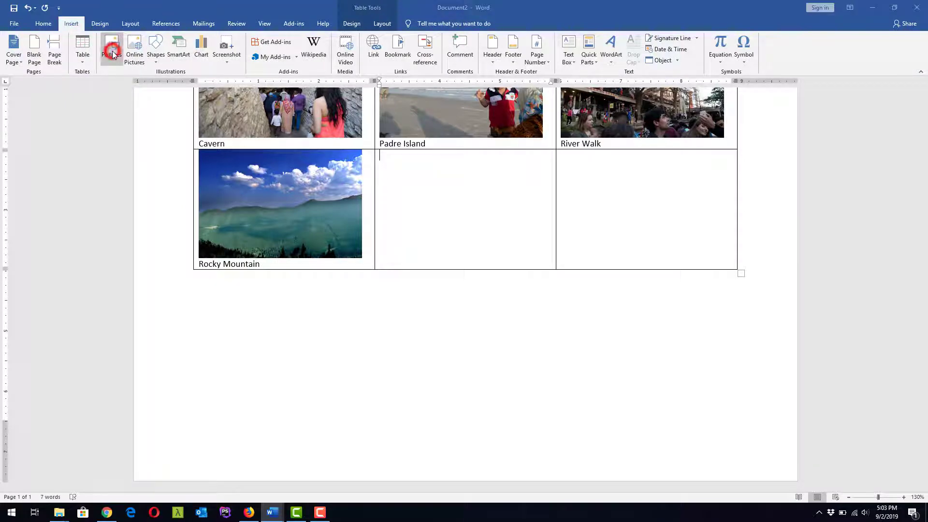
{"action": "left_click", "coordinate": [422, 105]}
{"action": "double_click", "coordinate": [421, 105]}
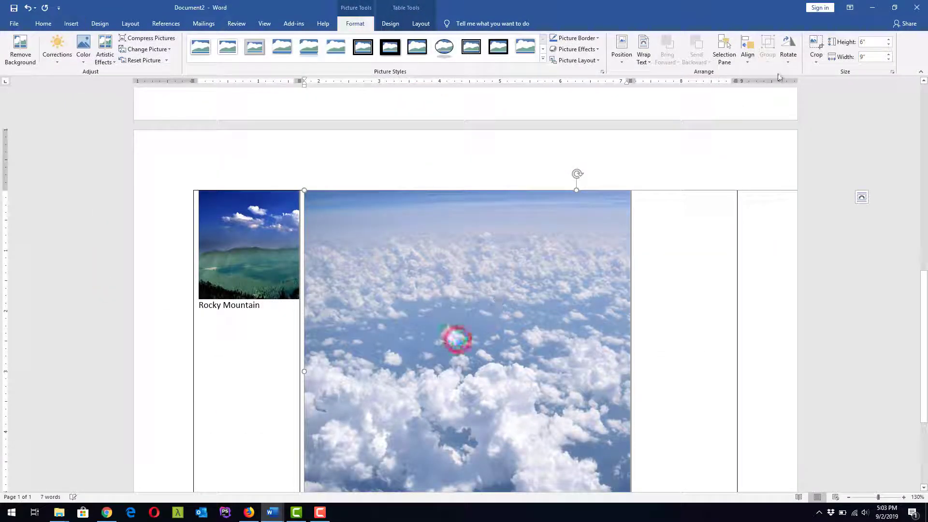
Set the sky picture's height to 1.8" and add the caption "Sky" on a new line below it
{"action": "left_click", "coordinate": [868, 42]}
{"action": "type", "text": "1.8"}
{"action": "key", "text": "Return"}
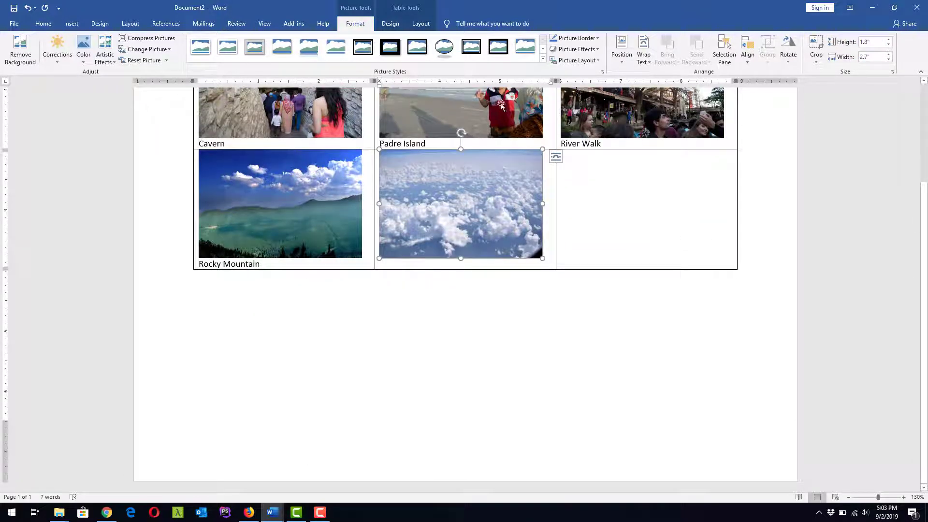
{"action": "left_click", "coordinate": [427, 192]}
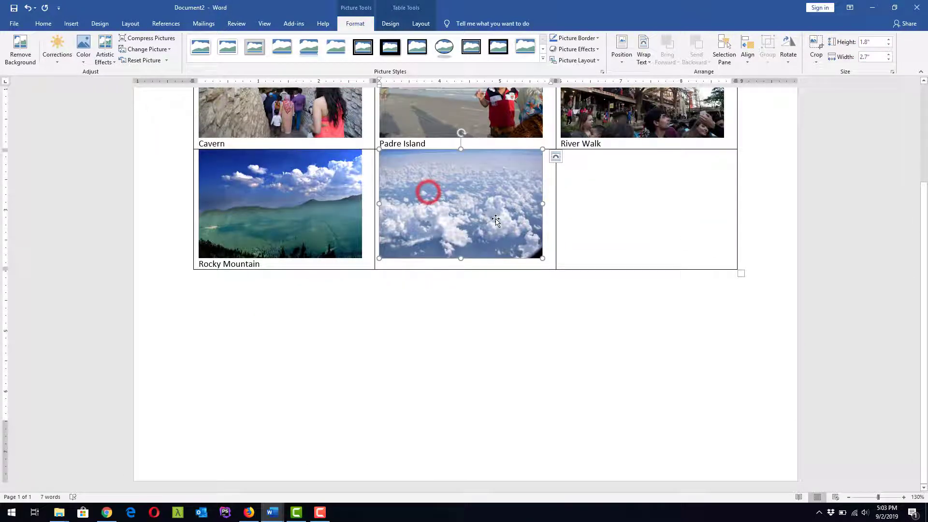
{"action": "left_click", "coordinate": [549, 236]}
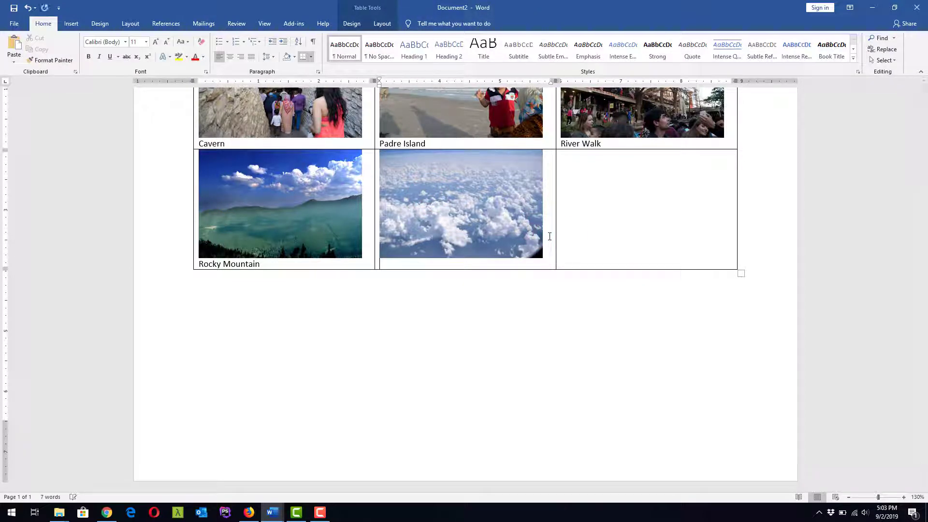
Insert the picture Trail Ridge.jpg into the last cell of the table's second row
{"action": "left_click", "coordinate": [640, 209]}
{"action": "left_click", "coordinate": [70, 24]}
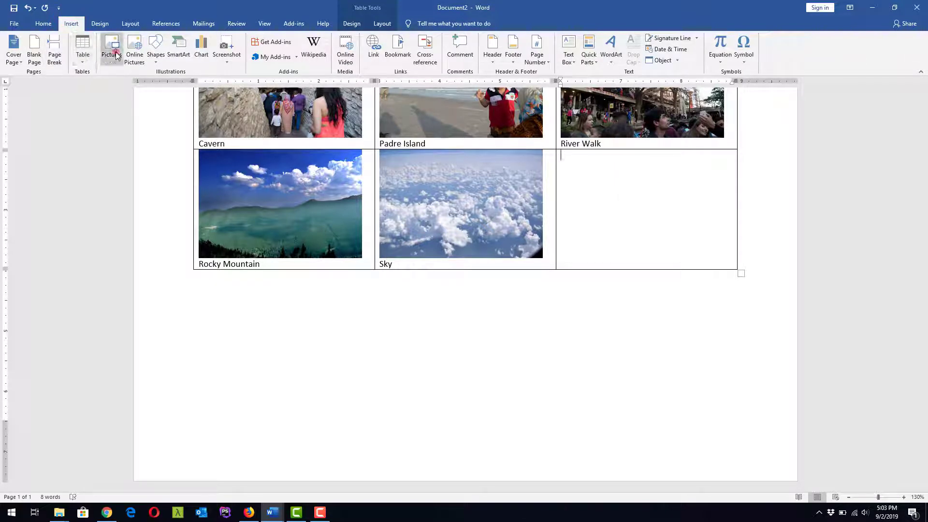
{"action": "left_click", "coordinate": [112, 48]}
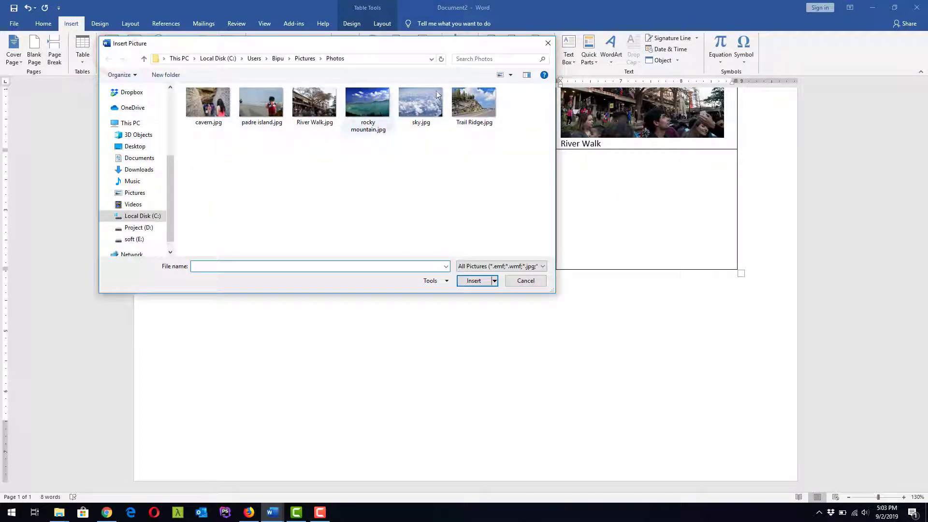
{"action": "double_click", "coordinate": [479, 111]}
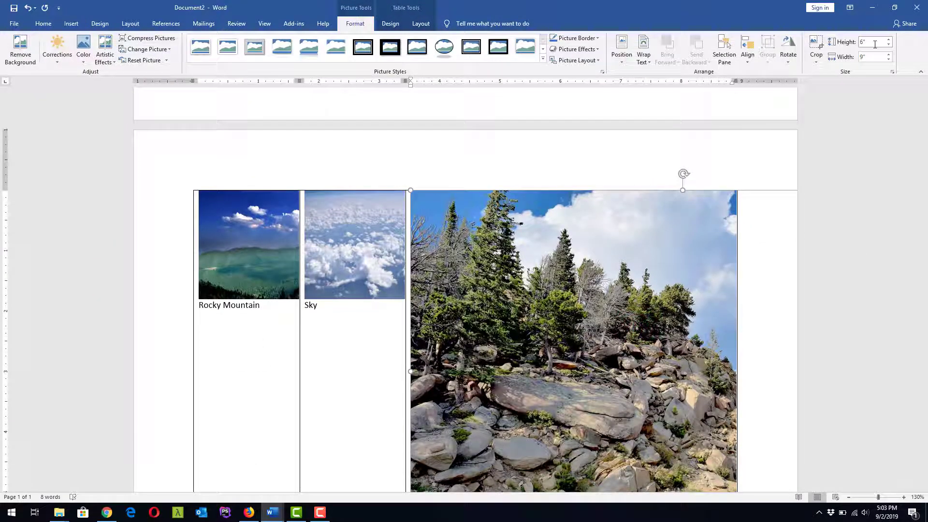
Set the Trail Ridge picture's height to 1.8" and add the caption "Trail Ridge" on a new line below it
{"action": "left_click", "coordinate": [875, 44]}
{"action": "key", "text": "Return"}
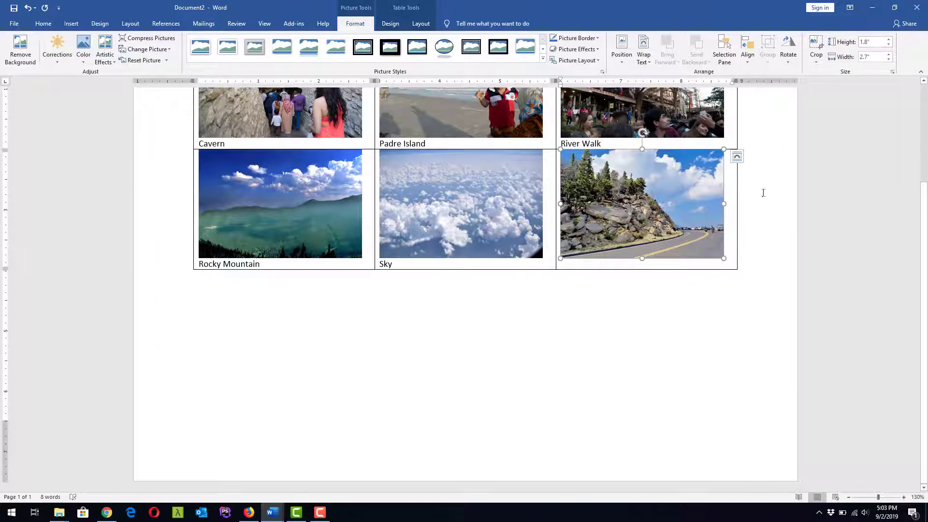
{"action": "left_click", "coordinate": [730, 253]}
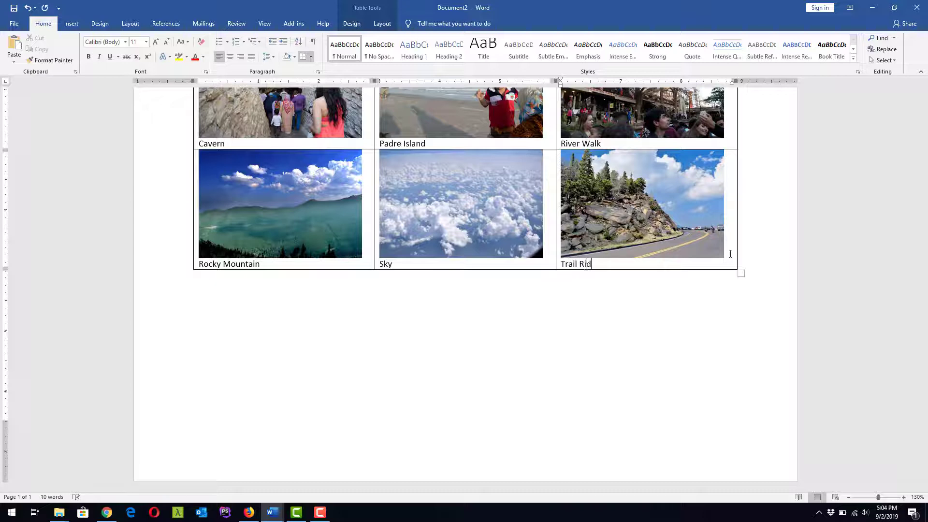
Center the captions Trail Ridge, Sky and Rocky Mountain in the table's second row
{"action": "left_click", "coordinate": [586, 263]}
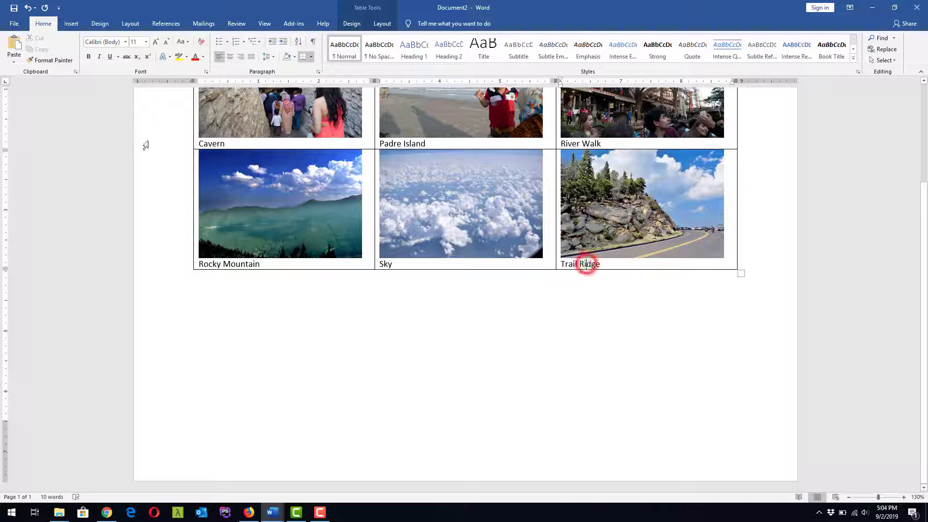
{"action": "left_click", "coordinate": [230, 57]}
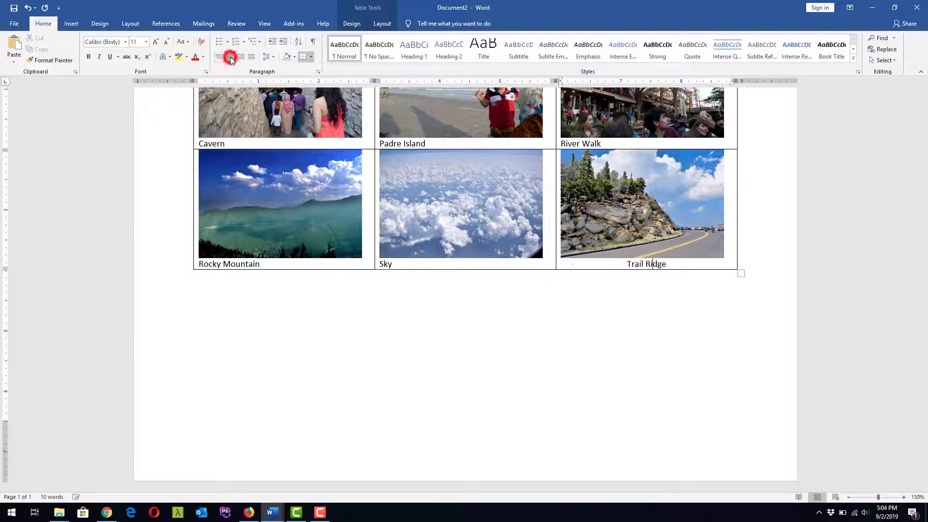
{"action": "left_click", "coordinate": [384, 263]}
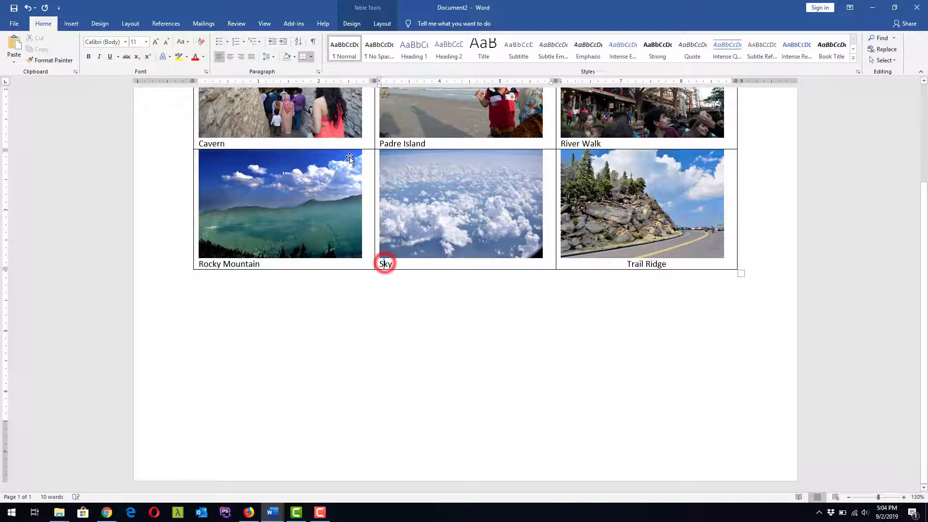
{"action": "left_click", "coordinate": [231, 56]}
{"action": "left_click", "coordinate": [228, 264]}
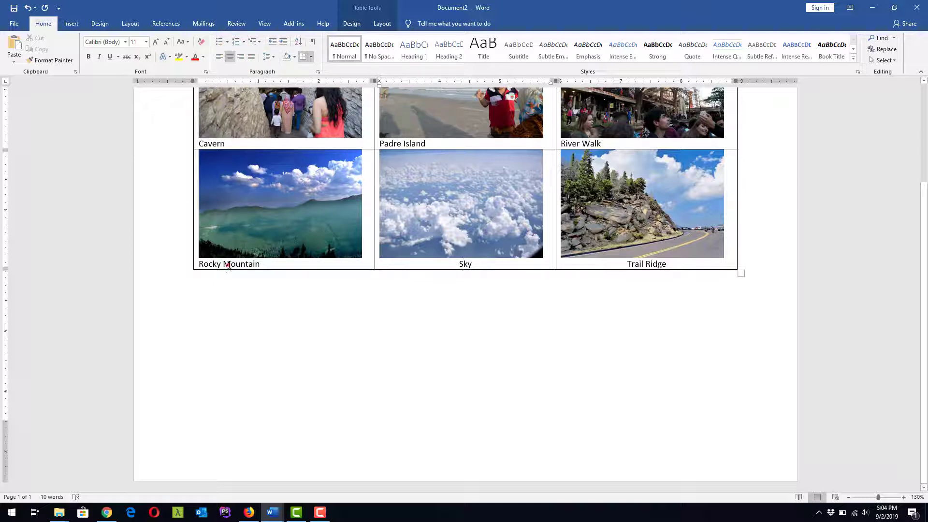
{"action": "left_click", "coordinate": [230, 56]}
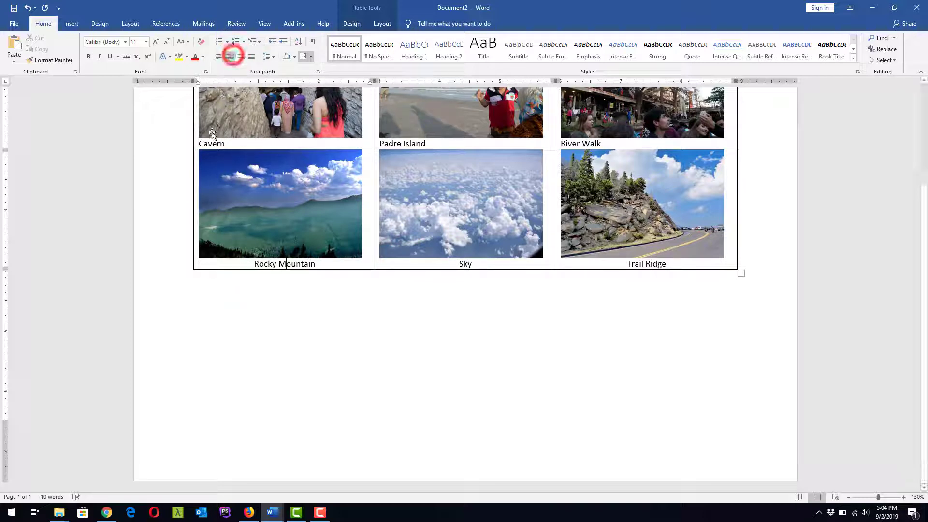
Center the captions Cavern and Padre Island in the table's first row
{"action": "left_click", "coordinate": [216, 144]}
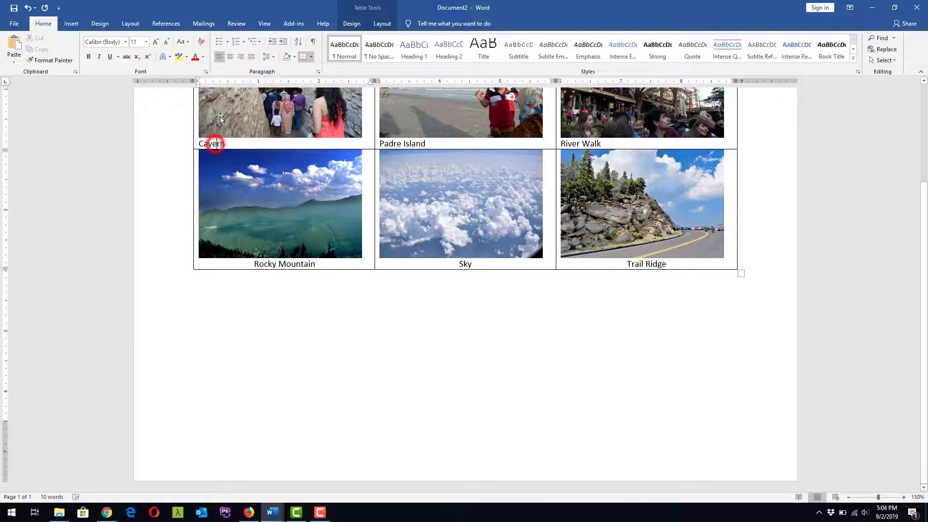
{"action": "left_click", "coordinate": [230, 56]}
{"action": "scroll", "coordinate": [460, 205], "scroll_direction": "up", "scroll_amount": 3}
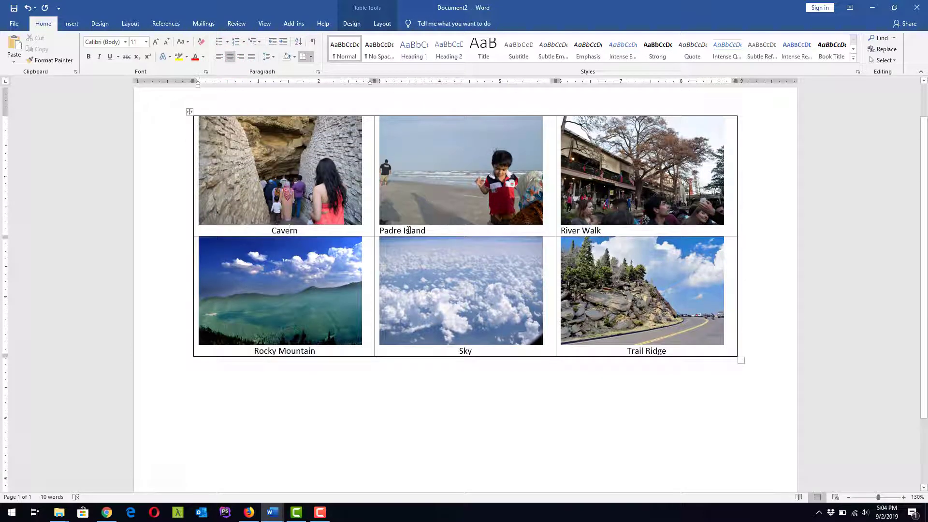
{"action": "left_click", "coordinate": [409, 230]}
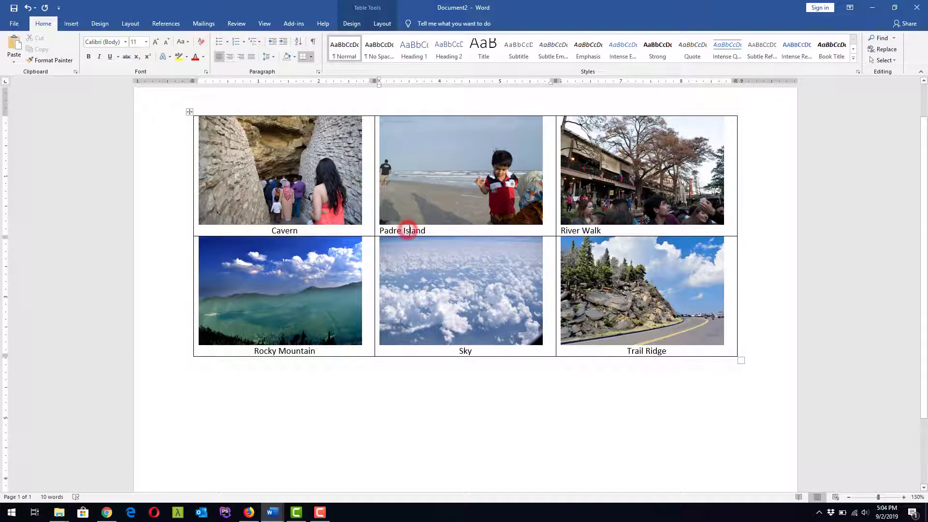
{"action": "left_click", "coordinate": [231, 58]}
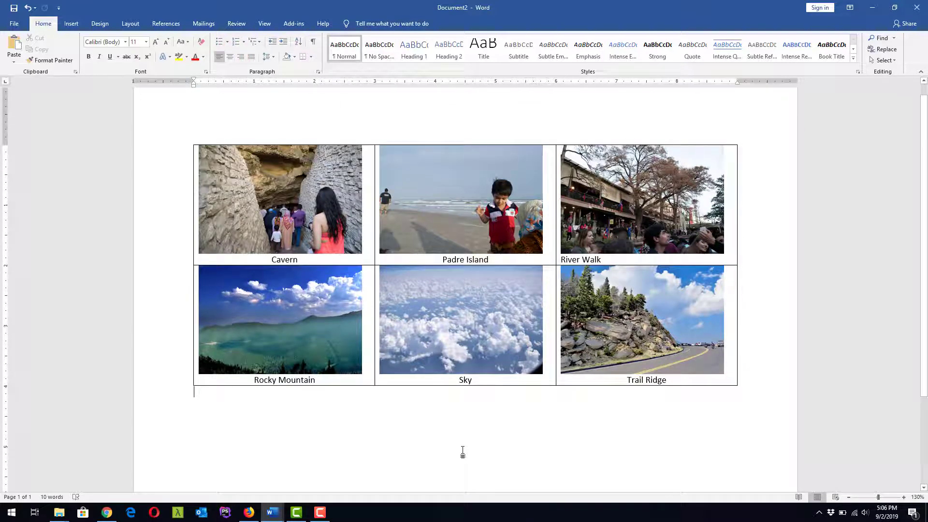
Give all table cells their own margins of 0.1" at the top, bottom, left and right instead of the whole-table margins
{"action": "left_click", "coordinate": [188, 142]}
{"action": "right_click", "coordinate": [189, 142]}
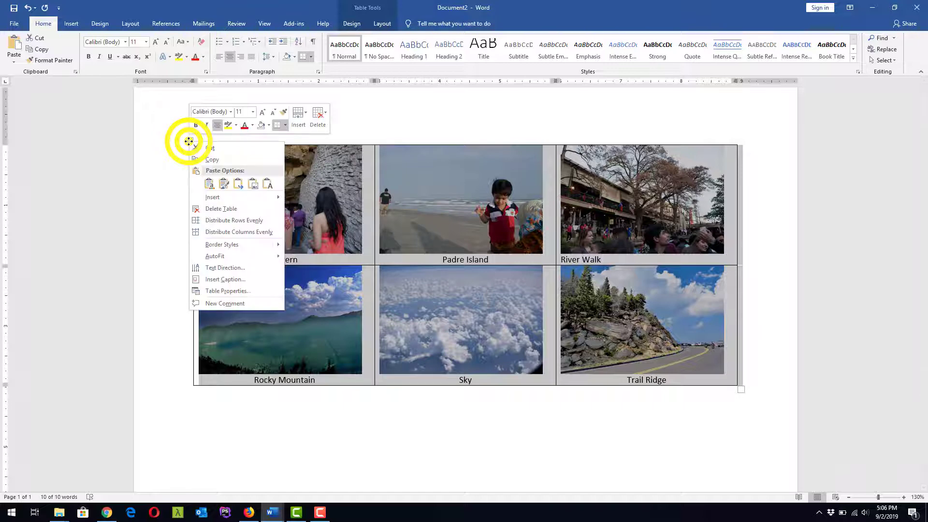
{"action": "left_click", "coordinate": [257, 291]}
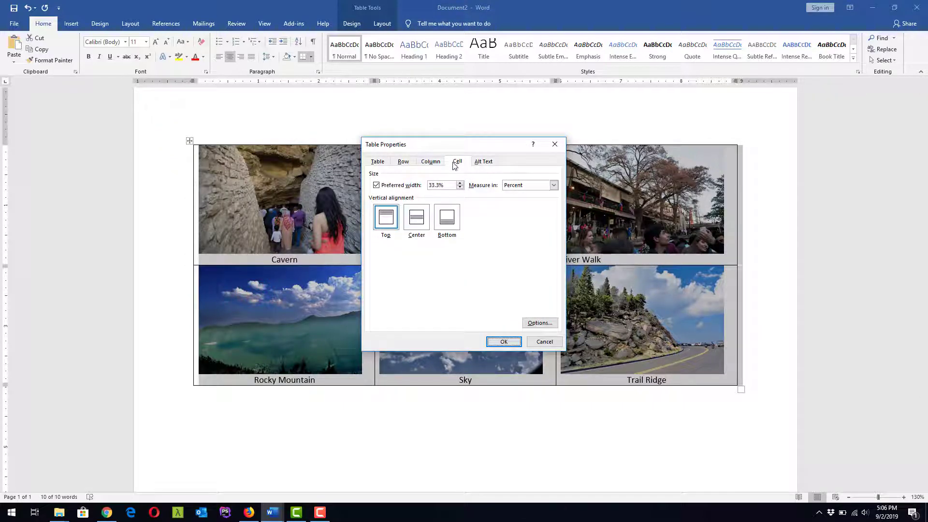
{"action": "left_click", "coordinate": [453, 163]}
{"action": "left_click", "coordinate": [548, 323]}
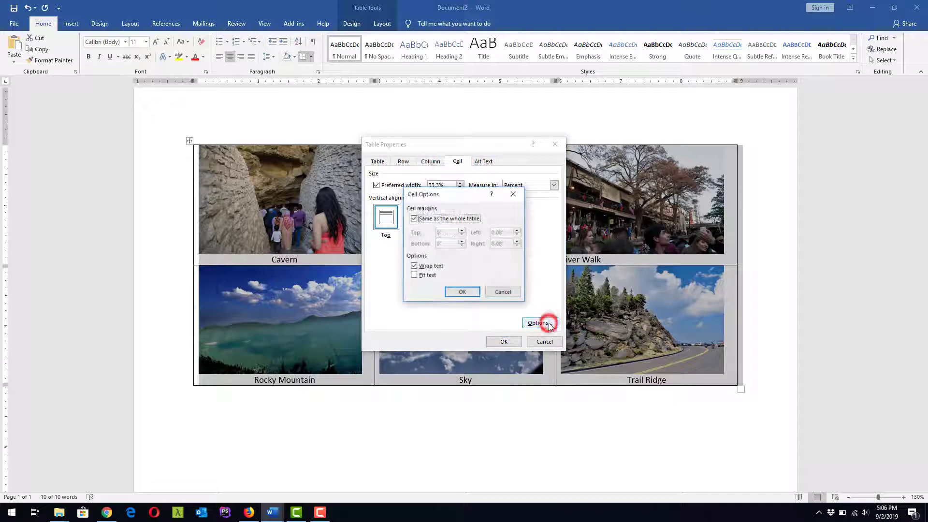
{"action": "left_click", "coordinate": [414, 218]}
{"action": "left_click", "coordinate": [445, 233]}
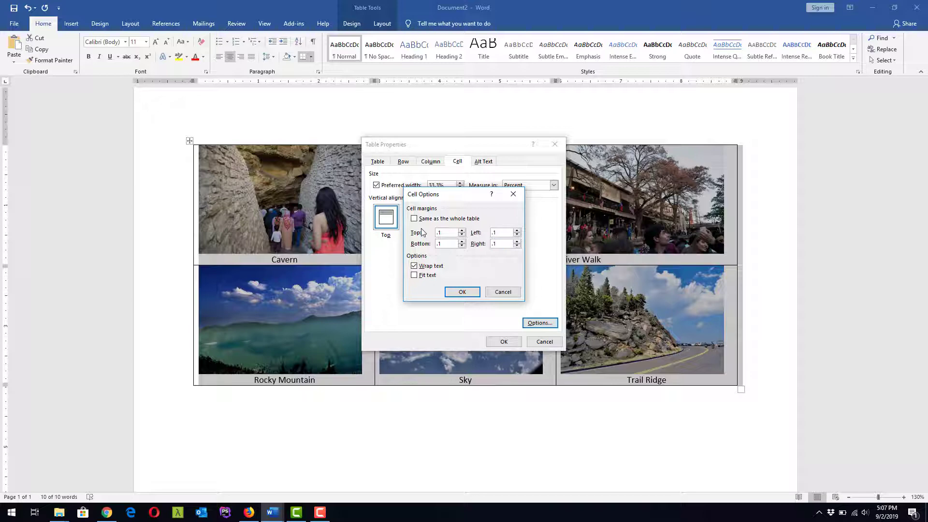
{"action": "left_click", "coordinate": [473, 292]}
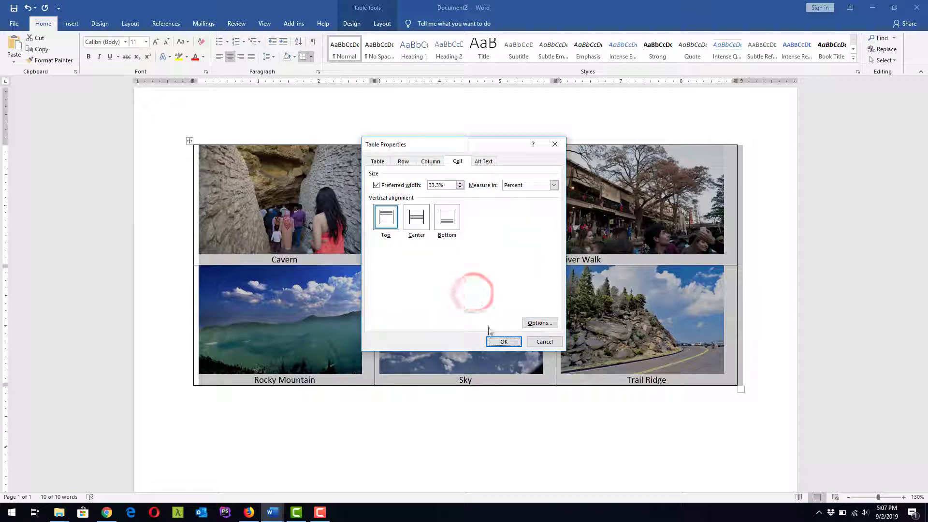
Set the cells' vertical alignment to Center and the table's alignment to Center, and apply the table properties
{"action": "left_click", "coordinate": [418, 218]}
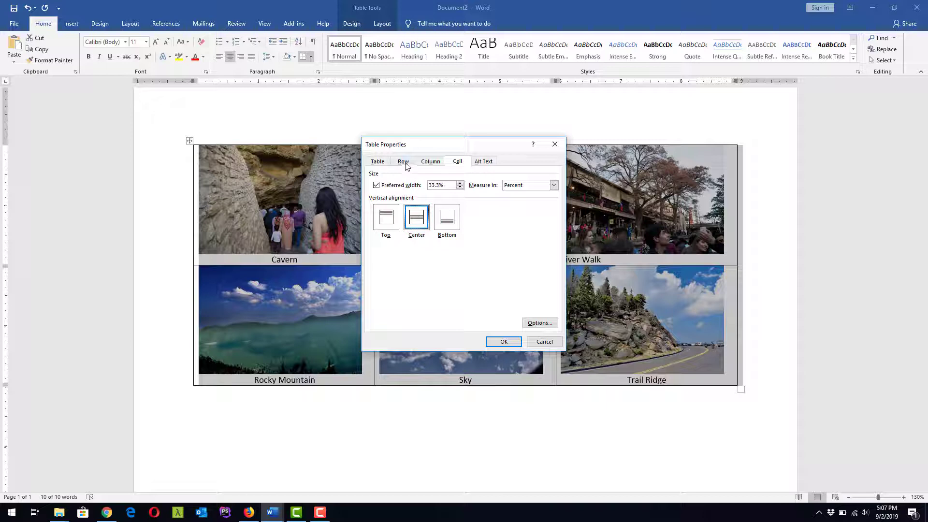
{"action": "left_click", "coordinate": [430, 162]}
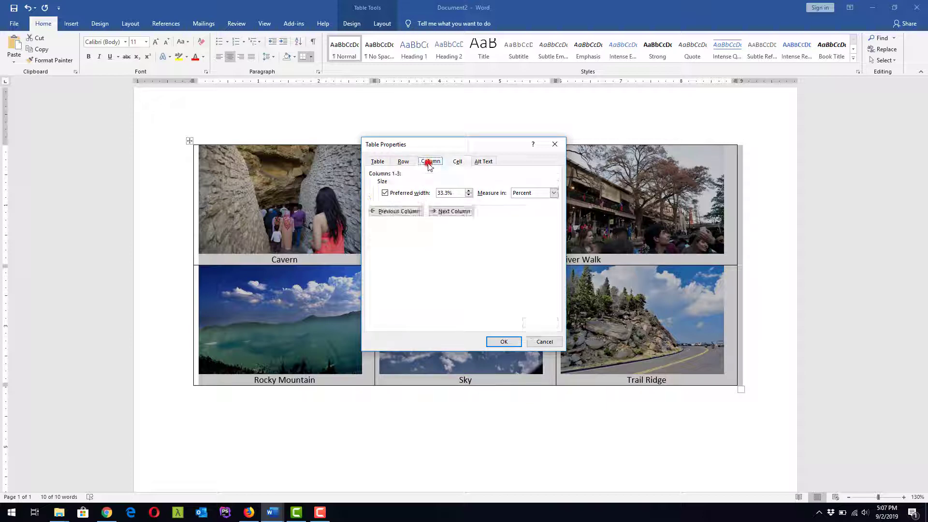
{"action": "left_click", "coordinate": [402, 162]}
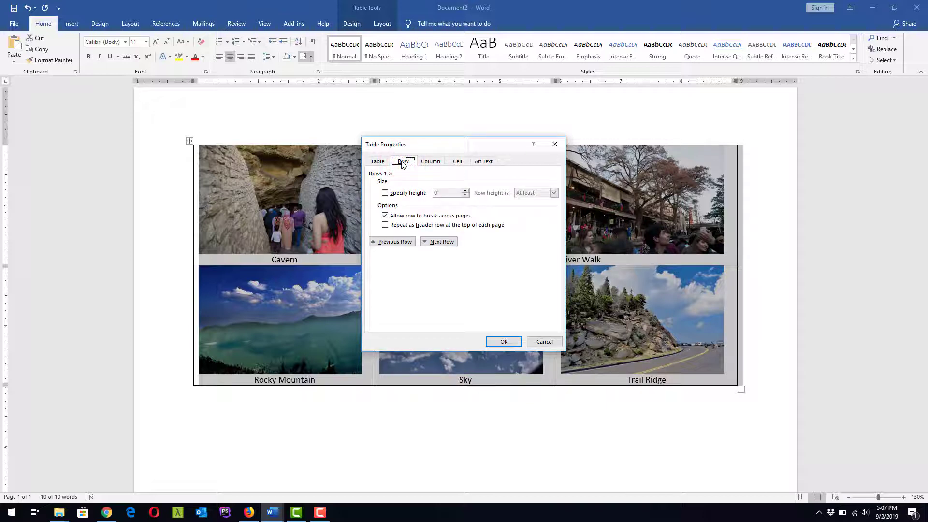
{"action": "left_click", "coordinate": [377, 162]}
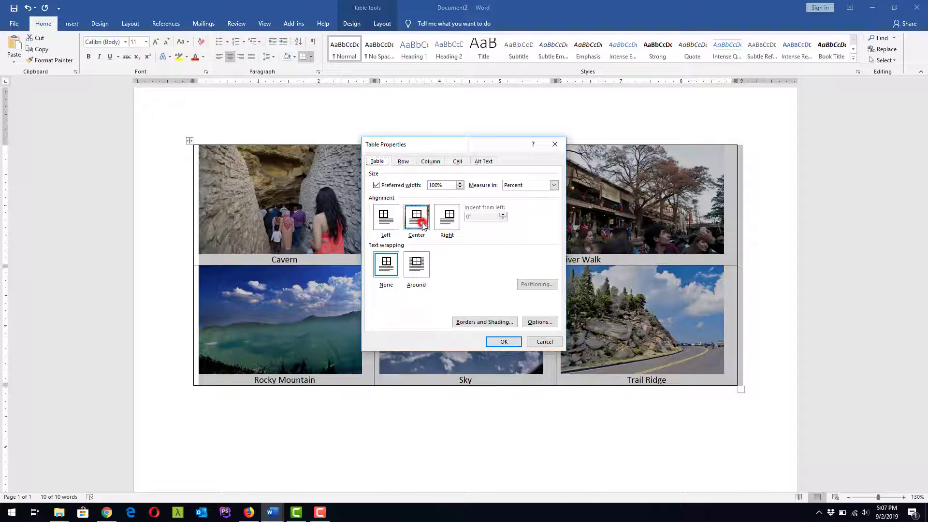
{"action": "left_click", "coordinate": [510, 343]}
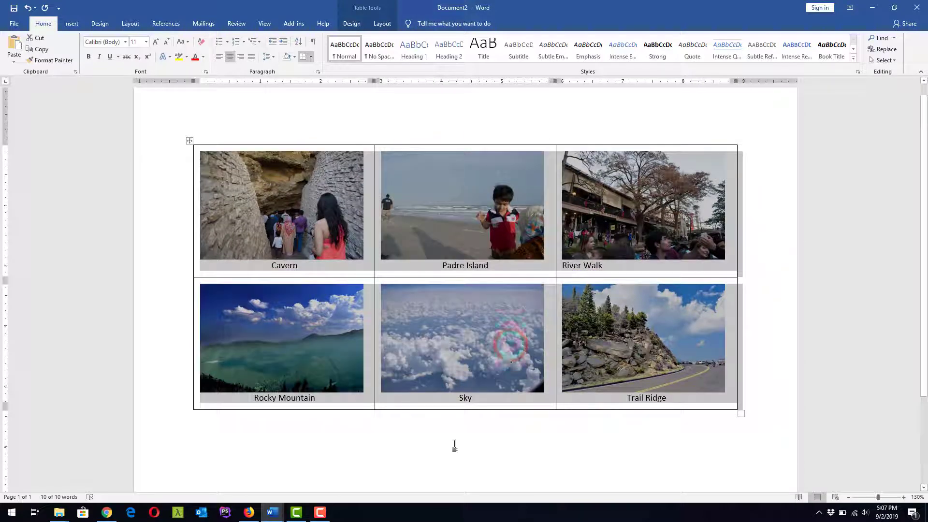
{"action": "left_click", "coordinate": [454, 445]}
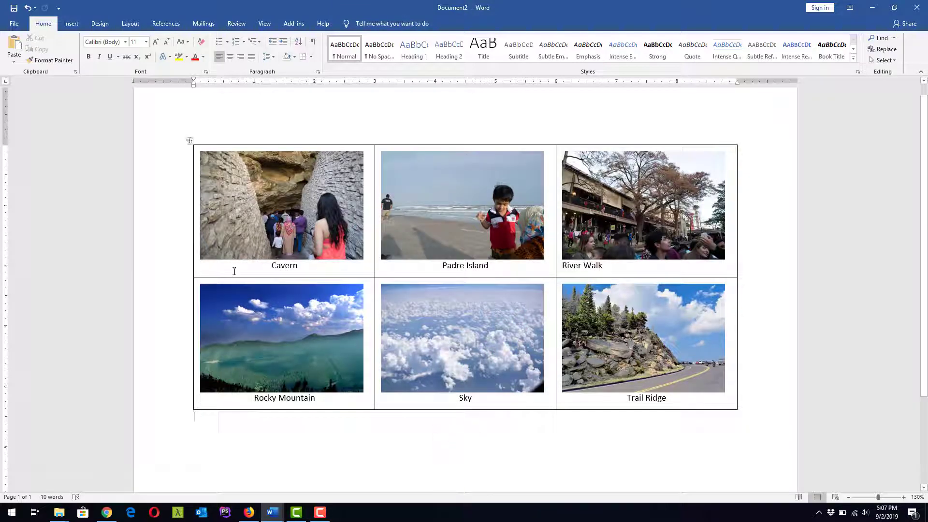
Select the whole table and show its table design options
{"action": "left_click", "coordinate": [190, 140]}
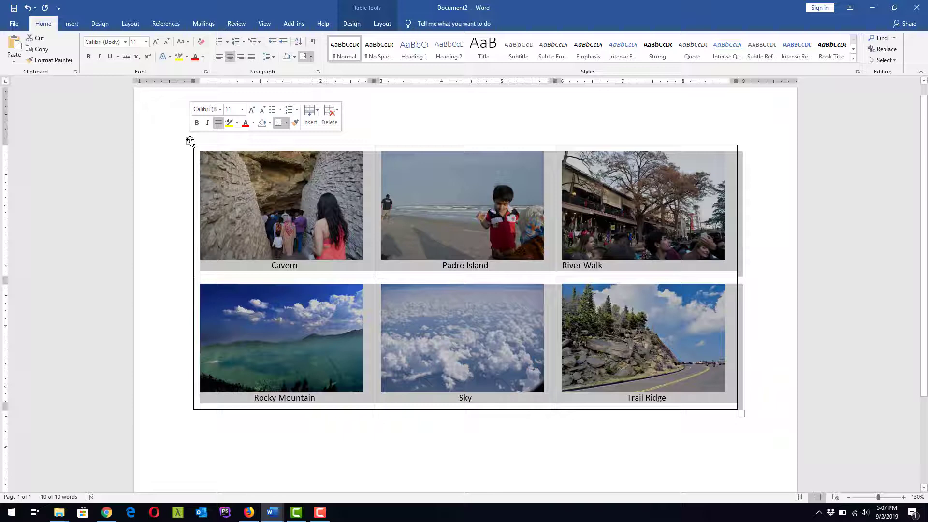
{"action": "left_click", "coordinate": [351, 23]}
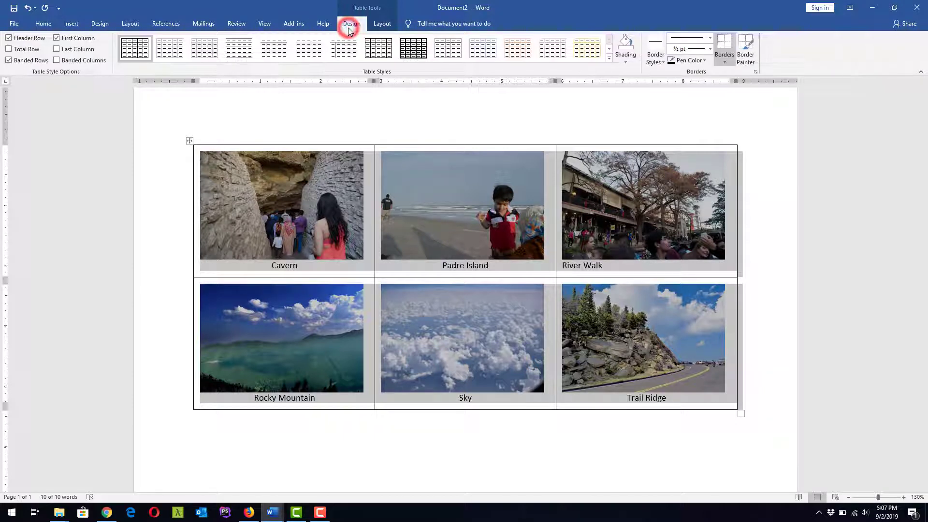